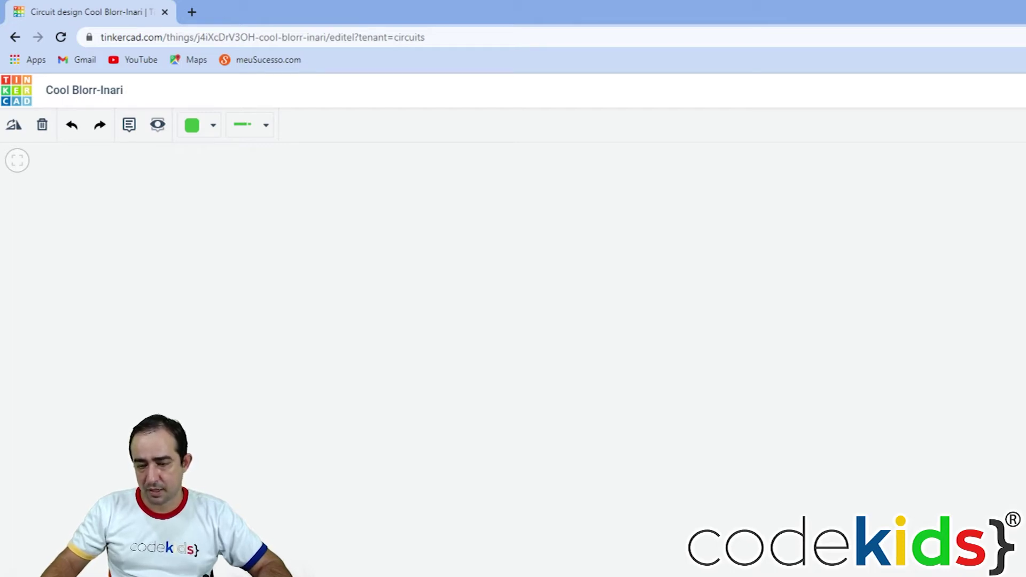
# Place an Arduino Uno board in the empty circuit.
pyautogui.moveTo(762, 339); pyautogui.dragTo(575, 448)
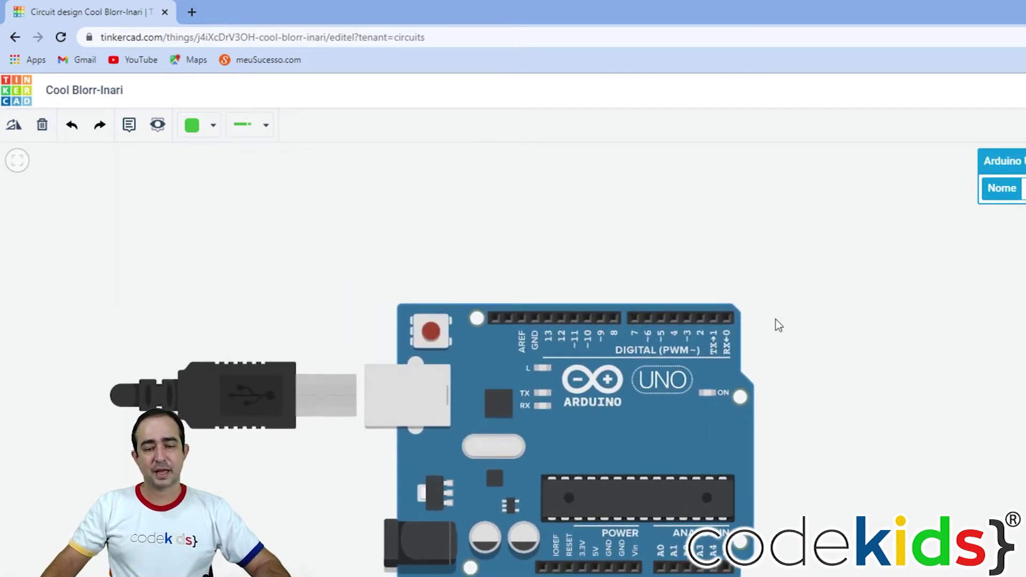
pyautogui.moveTo(577, 457); pyautogui.dragTo(679, 438)
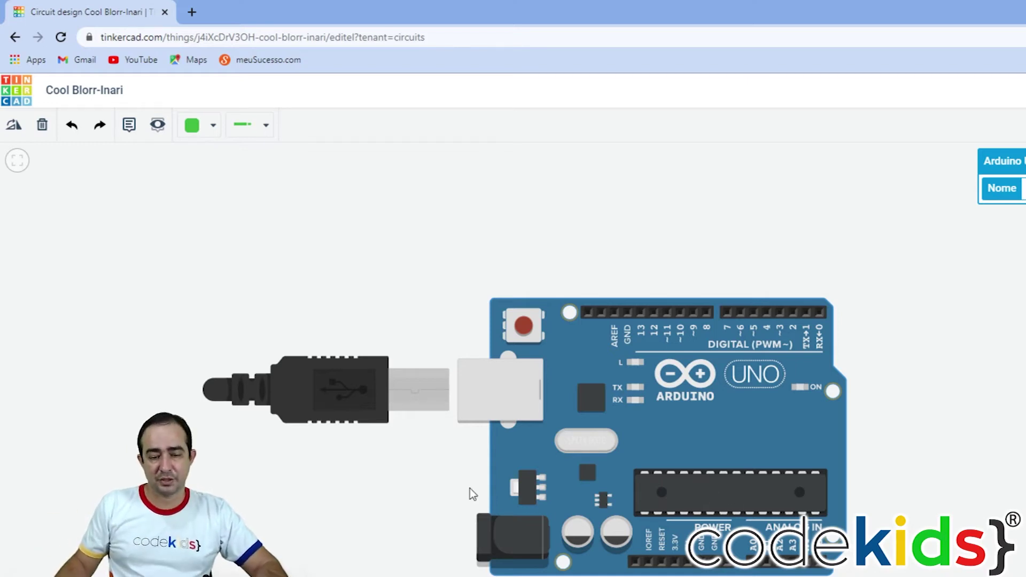
pyautogui.moveTo(738, 419); pyautogui.dragTo(678, 428)
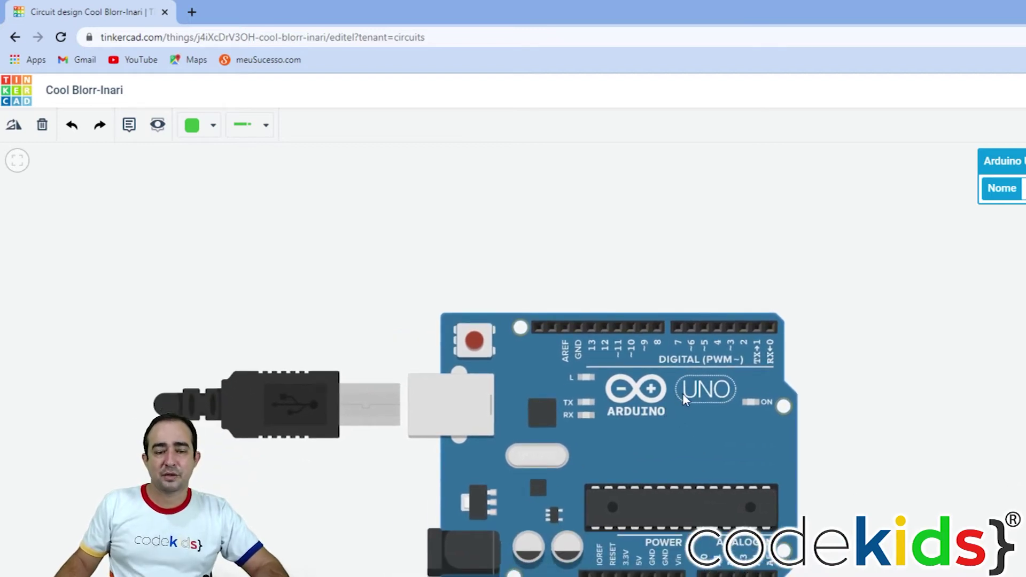
pyautogui.scroll(2, 684, 393)
pyautogui.moveTo(623, 424); pyautogui.dragTo(636, 364)
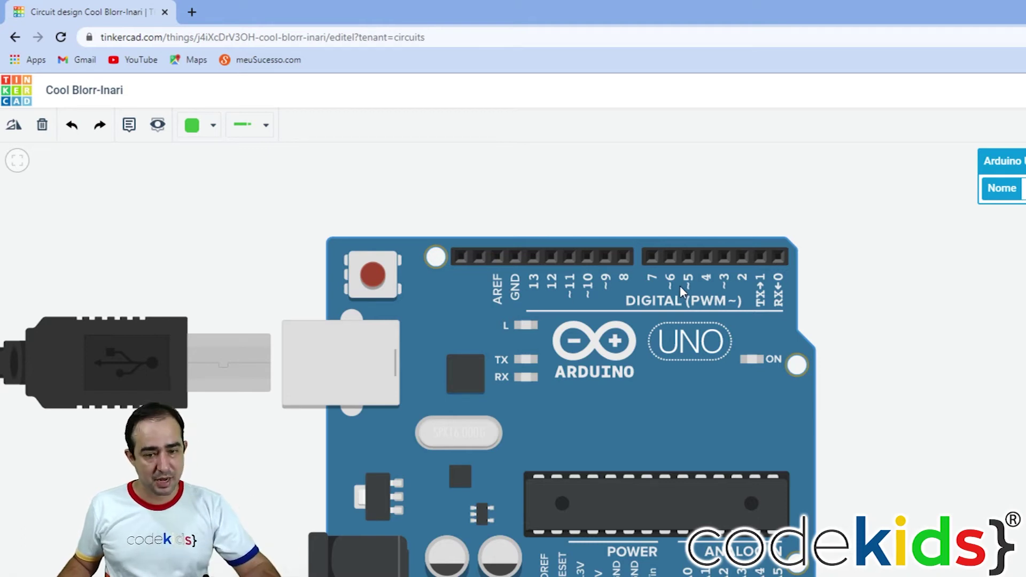
pyautogui.scroll(-2, 681, 342)
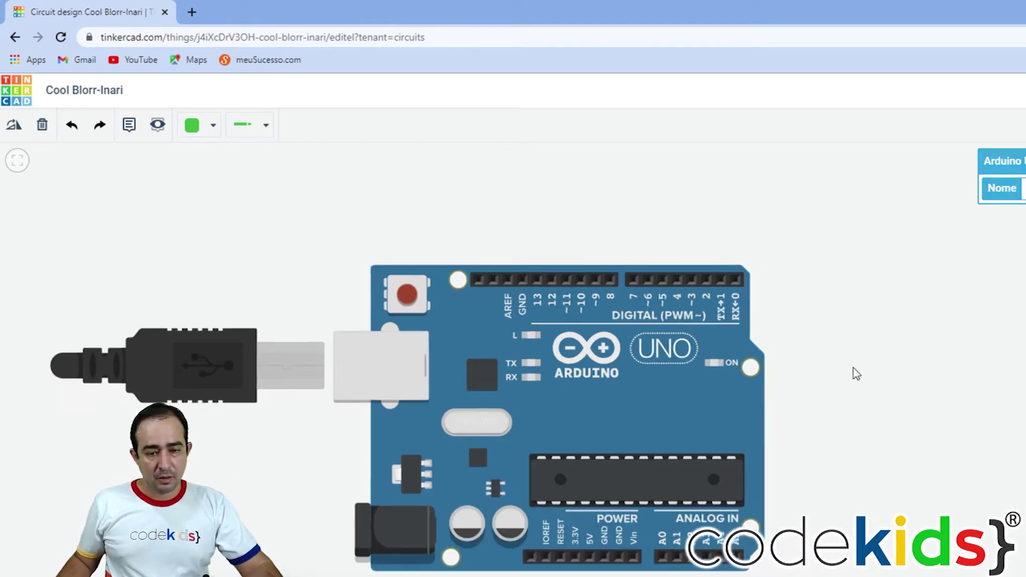
pyautogui.click(792, 394)
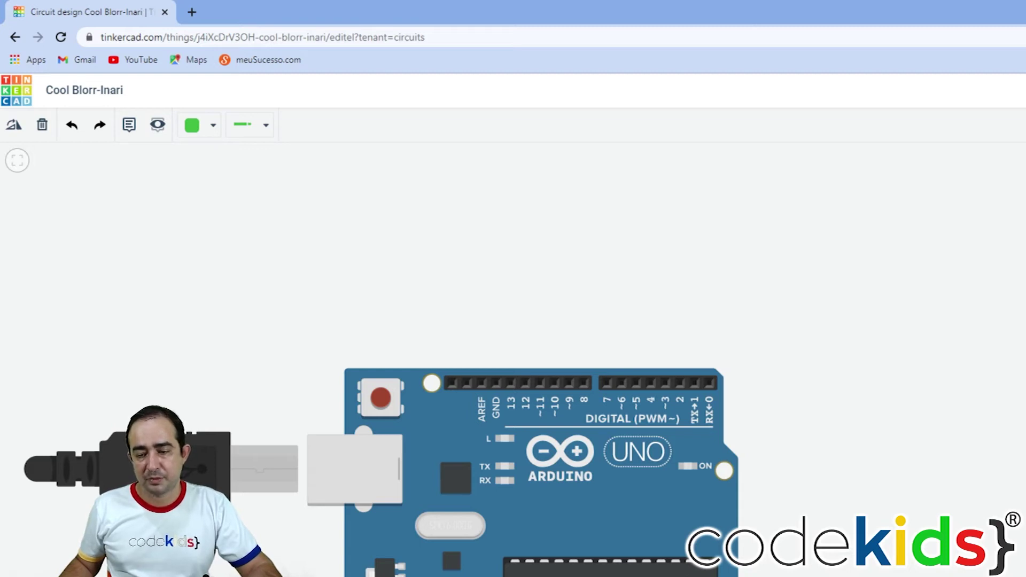
# Add a red LED, rotate it so its legs point left, and position it above the right end of the Arduino's digital pins.
pyautogui.moveTo(1024, 270); pyautogui.dragTo(662, 262)
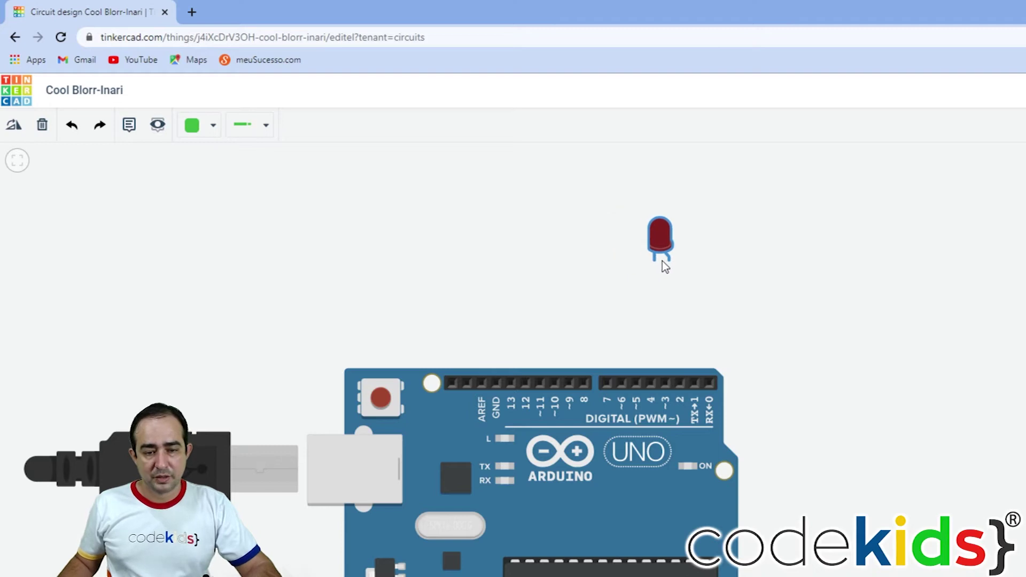
pyautogui.click(15, 132)
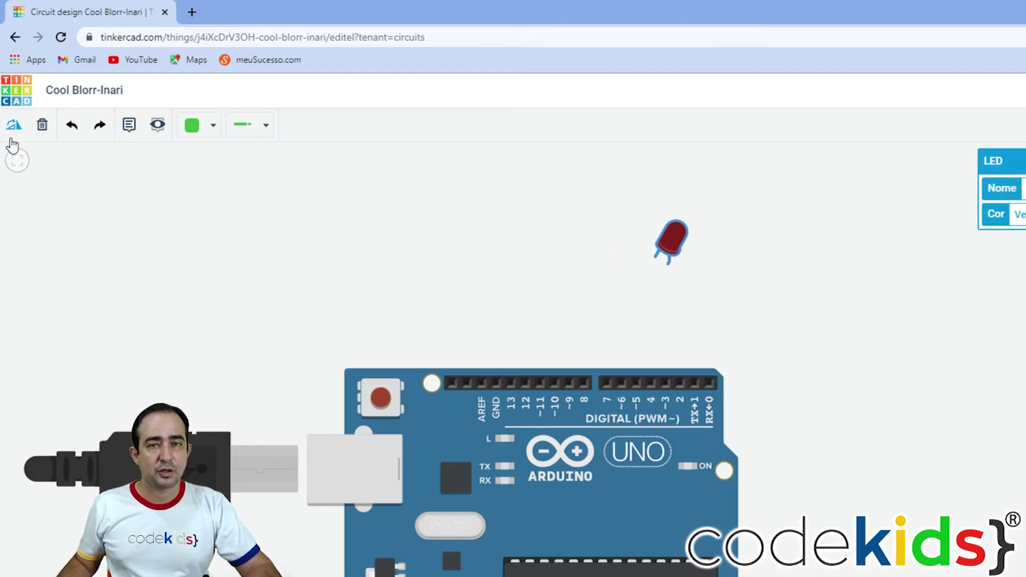
pyautogui.click(13, 126)
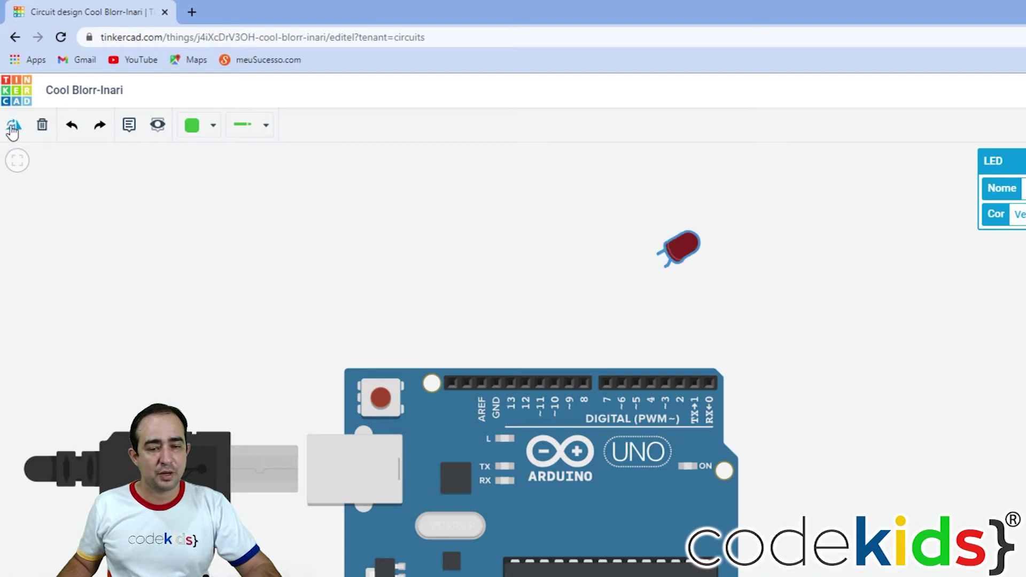
pyautogui.click(13, 126)
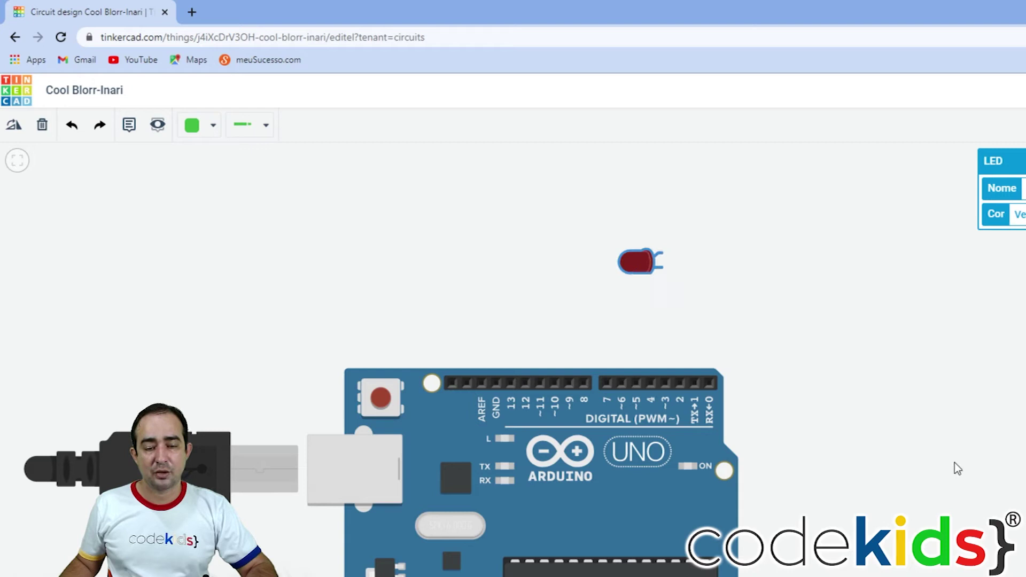
pyautogui.moveTo(685, 265); pyautogui.dragTo(747, 226)
# Add two more red LEDs in the same horizontal orientation and stack them evenly below the first one.
pyautogui.hotkey('ctrl', 'v')
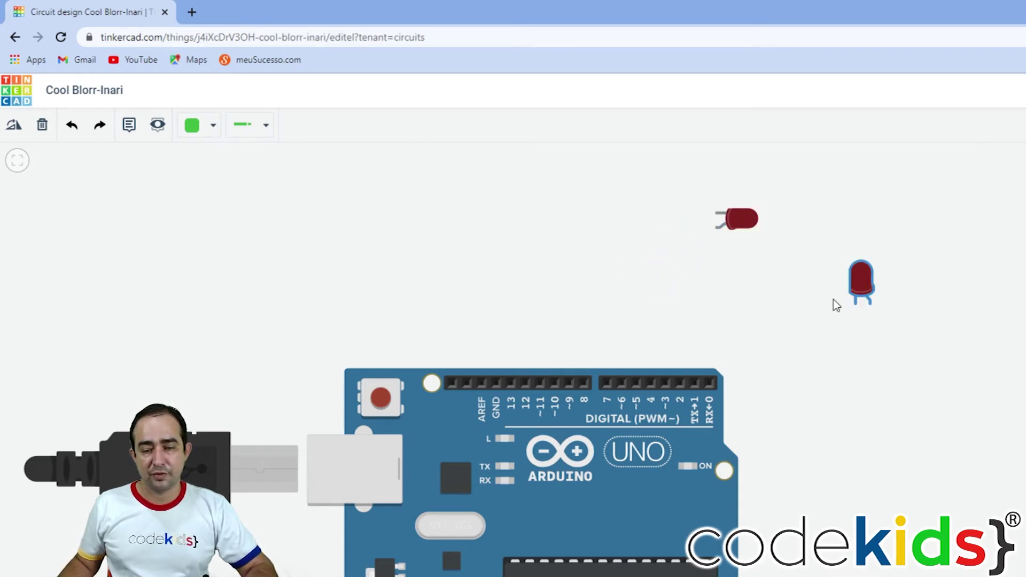
pyautogui.click(747, 326)
pyautogui.moveTo(746, 326); pyautogui.dragTo(744, 256)
pyautogui.hotkey('ctrl', 'v')
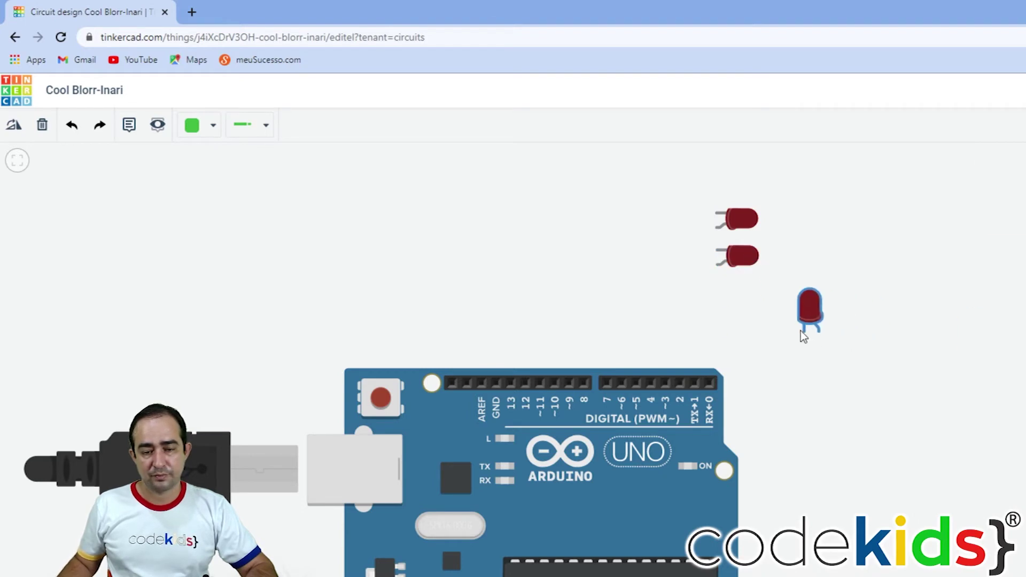
pyautogui.click(769, 338)
pyautogui.moveTo(779, 339); pyautogui.dragTo(748, 301)
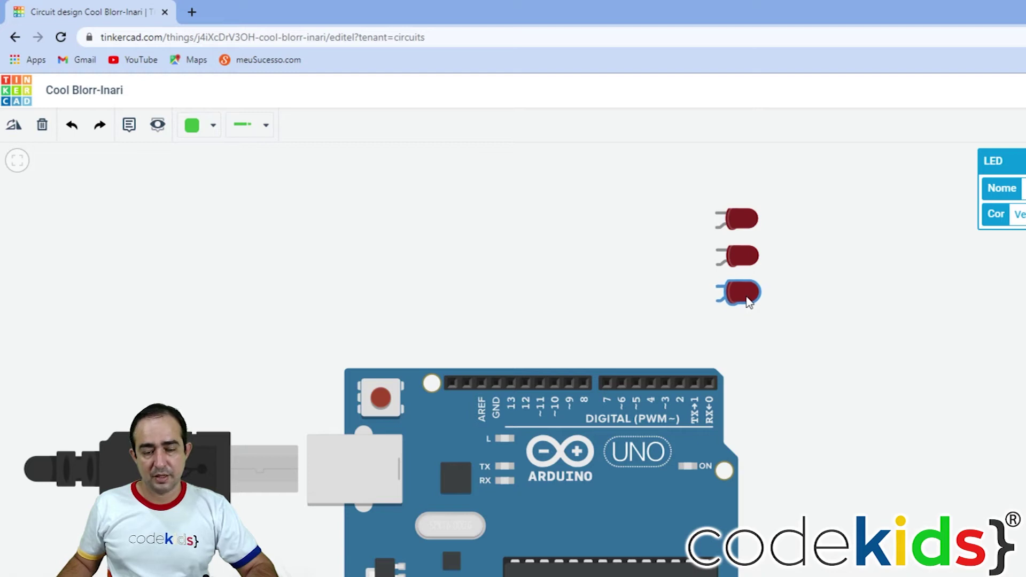
pyautogui.click(839, 292)
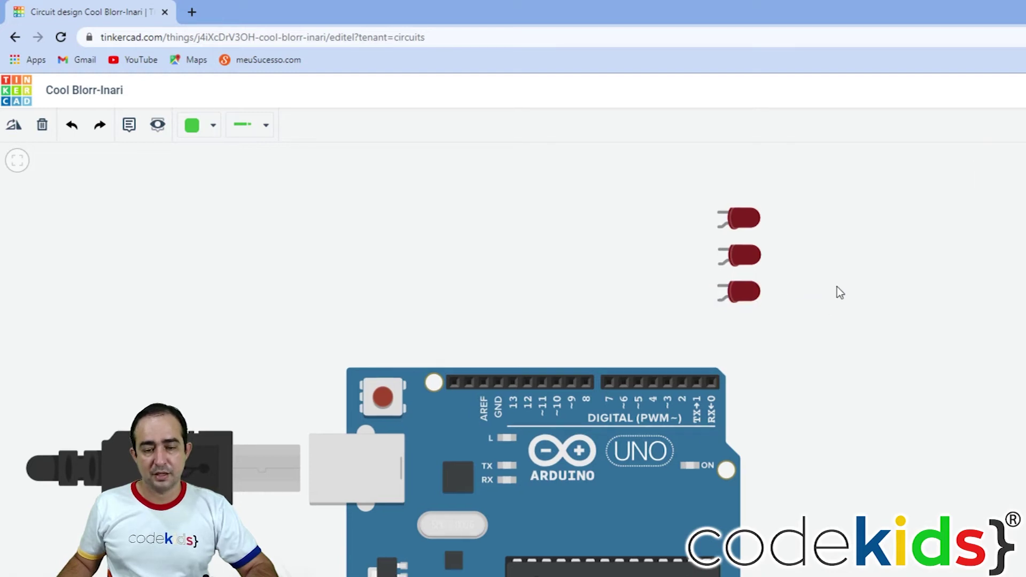
pyautogui.click(748, 298)
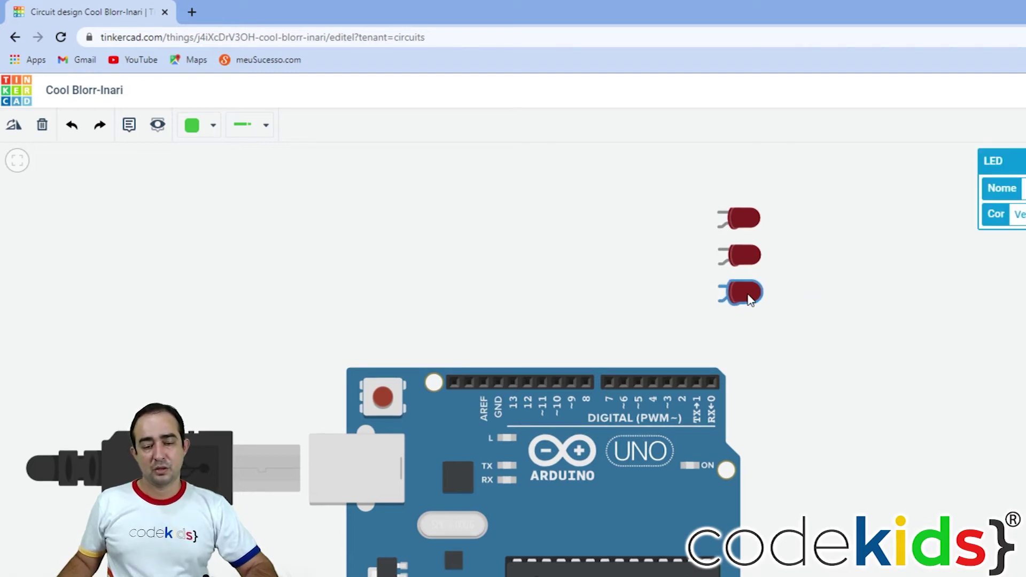
pyautogui.click(845, 267)
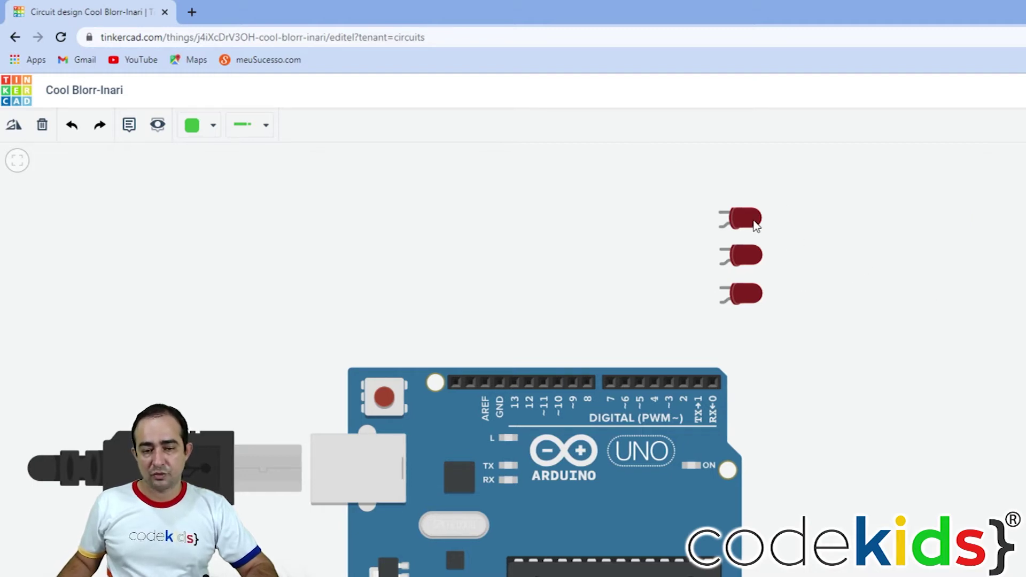
# Change the middle stacked LED to yellow and the lowest one to green.
pyautogui.click(756, 261)
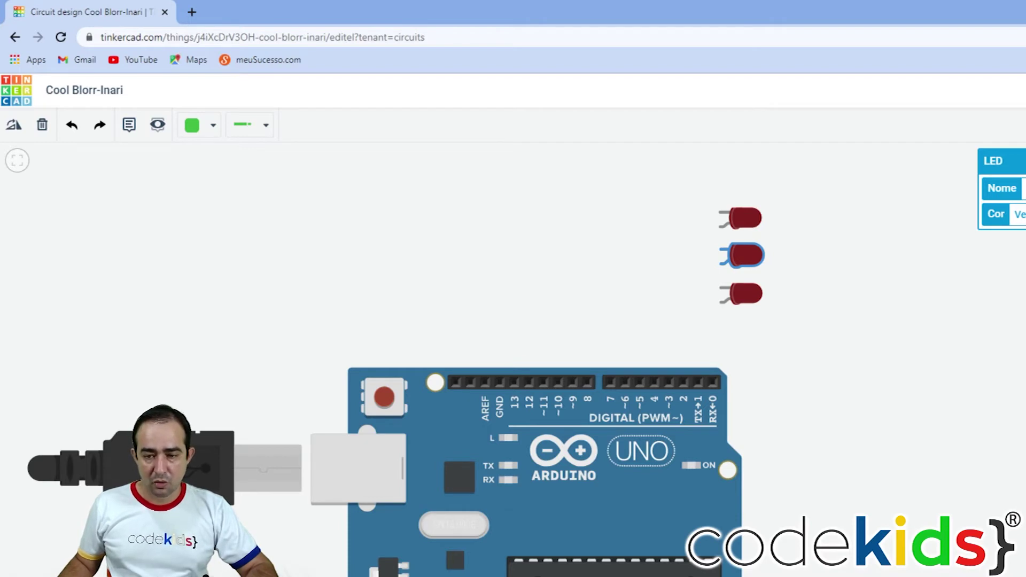
pyautogui.click(753, 301)
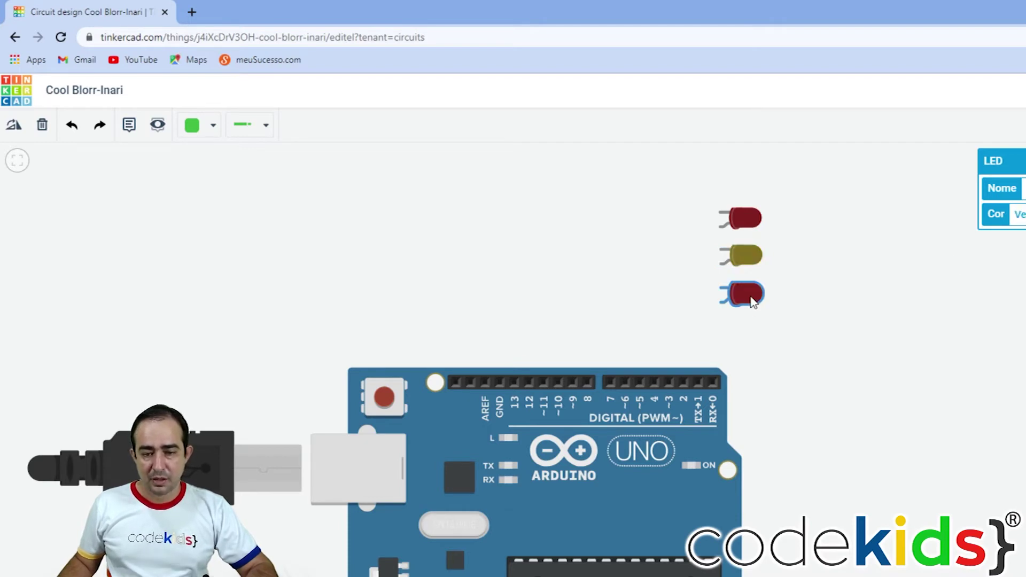
pyautogui.click(1021, 291)
pyautogui.click(845, 254)
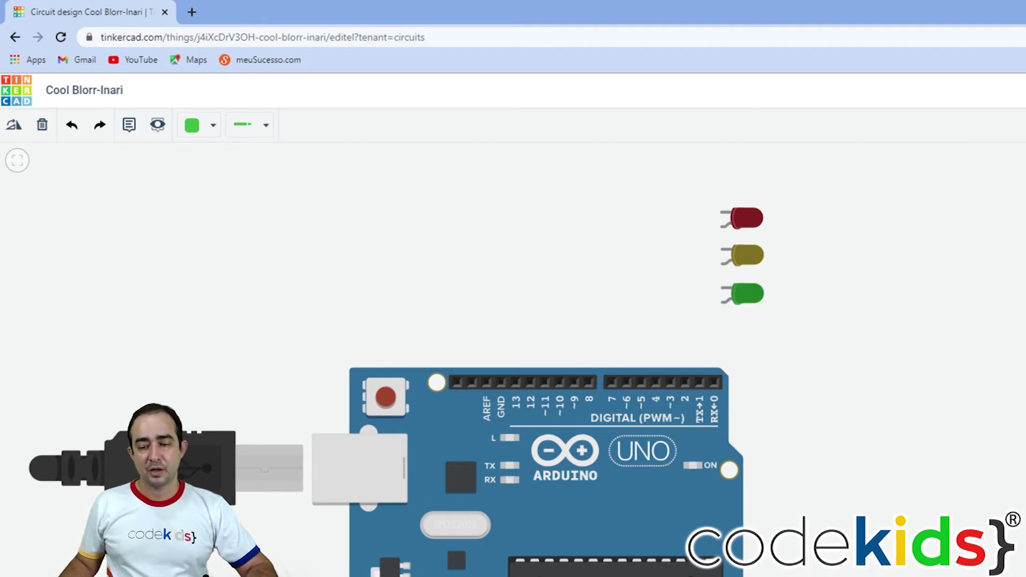
# Add two upright LEDs side by side to the right of the Arduino, keeping one red and making the other green.
pyautogui.moveTo(1020, 374); pyautogui.dragTo(848, 387)
pyautogui.moveTo(1020, 374); pyautogui.dragTo(883, 387)
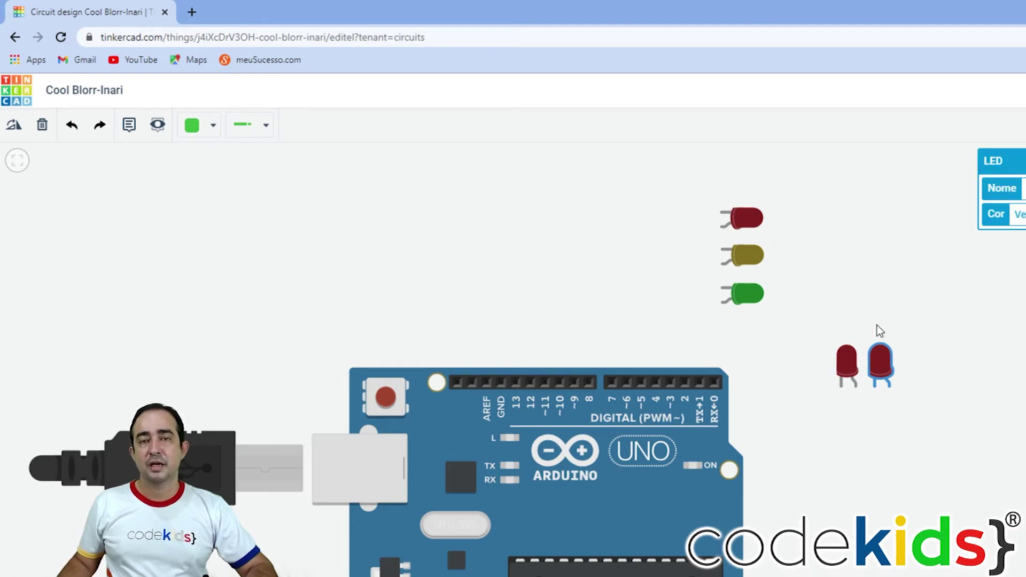
pyautogui.click(897, 298)
pyautogui.click(881, 363)
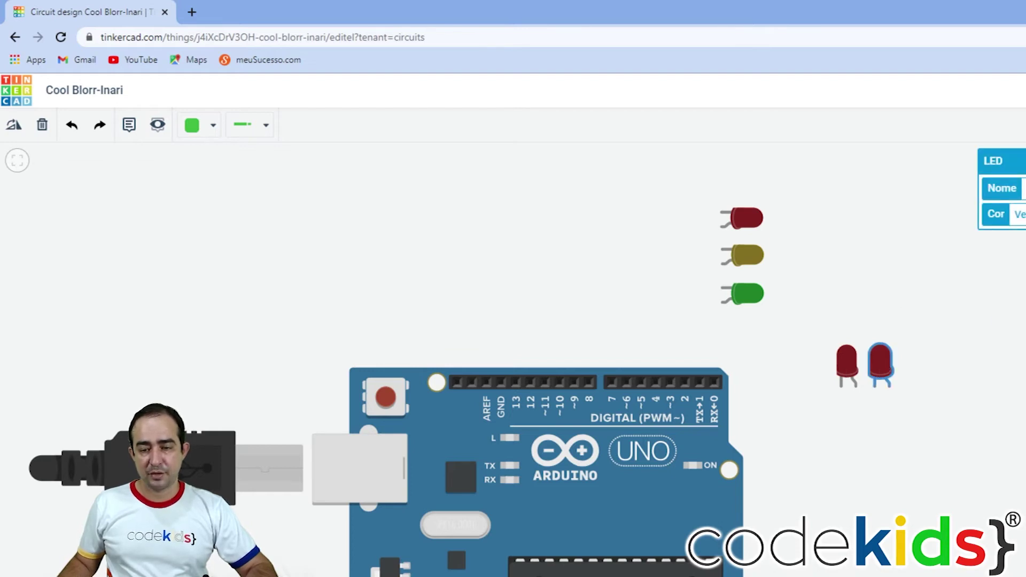
pyautogui.press('Down')
pyautogui.click(1005, 401)
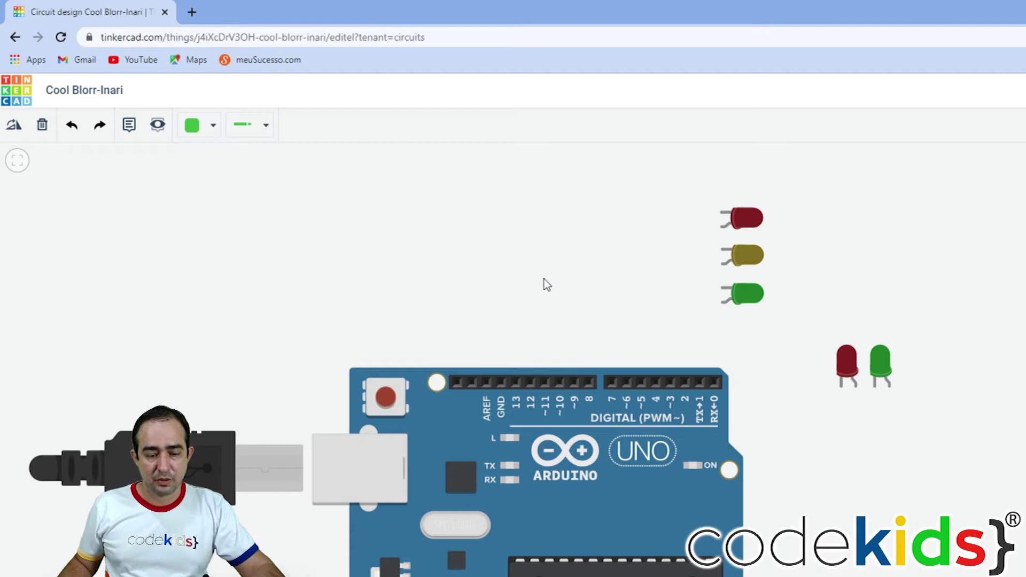
# Add a red LED below the Arduino's POWER header and rotate it so its legs point right.
pyautogui.scroll(-2, 985, 259)
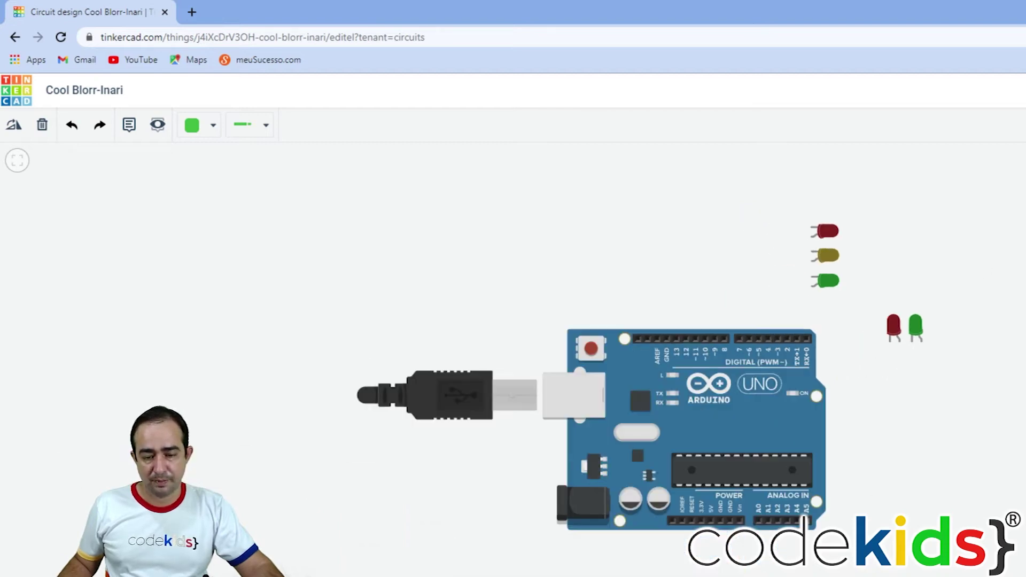
pyautogui.scroll(5, 737, 503)
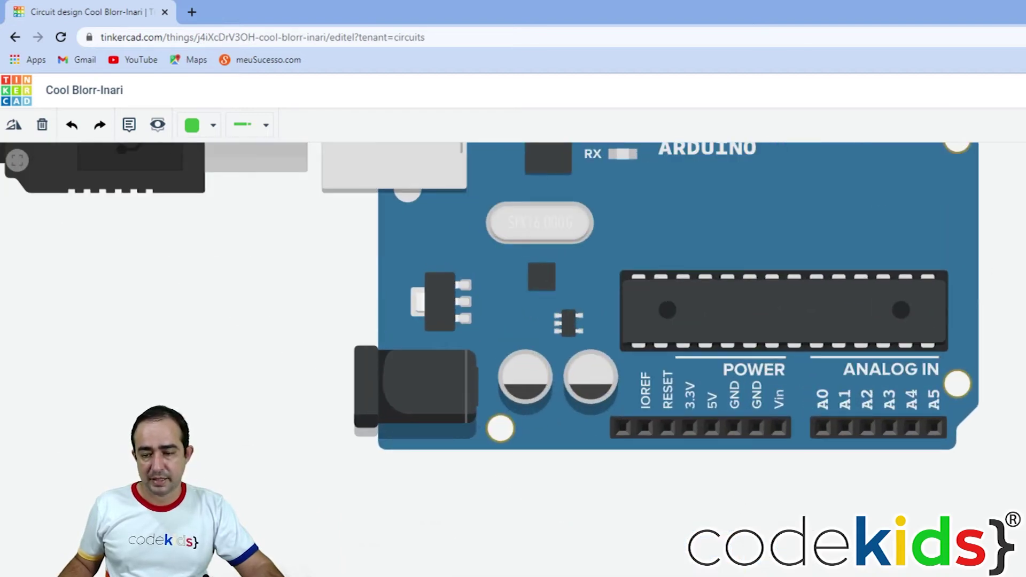
pyautogui.click(746, 545)
pyautogui.moveTo(746, 545); pyautogui.dragTo(649, 518)
pyautogui.press('r')
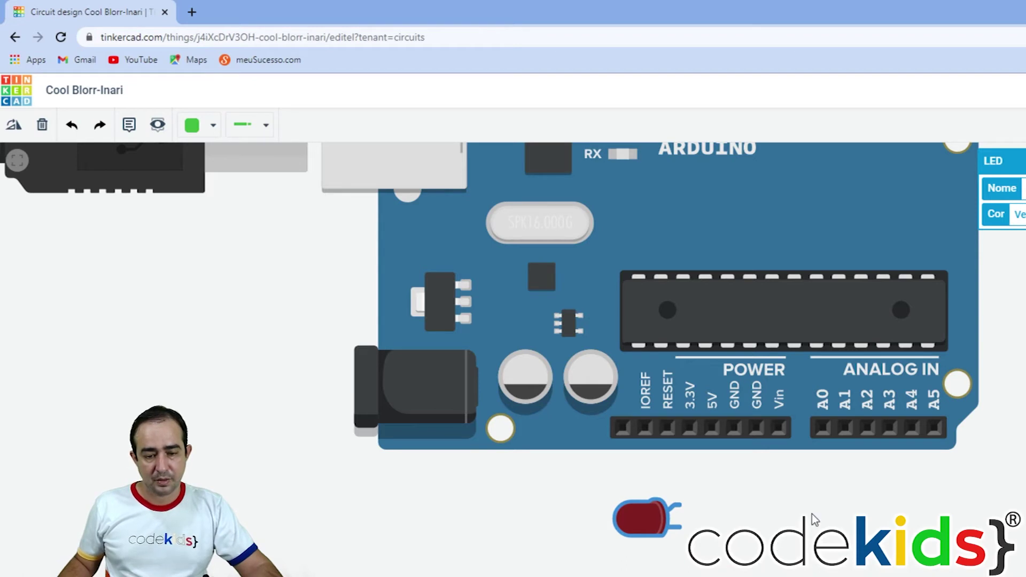
pyautogui.scroll(2, 815, 515)
pyautogui.scroll(1, 809, 517)
pyautogui.click(605, 521)
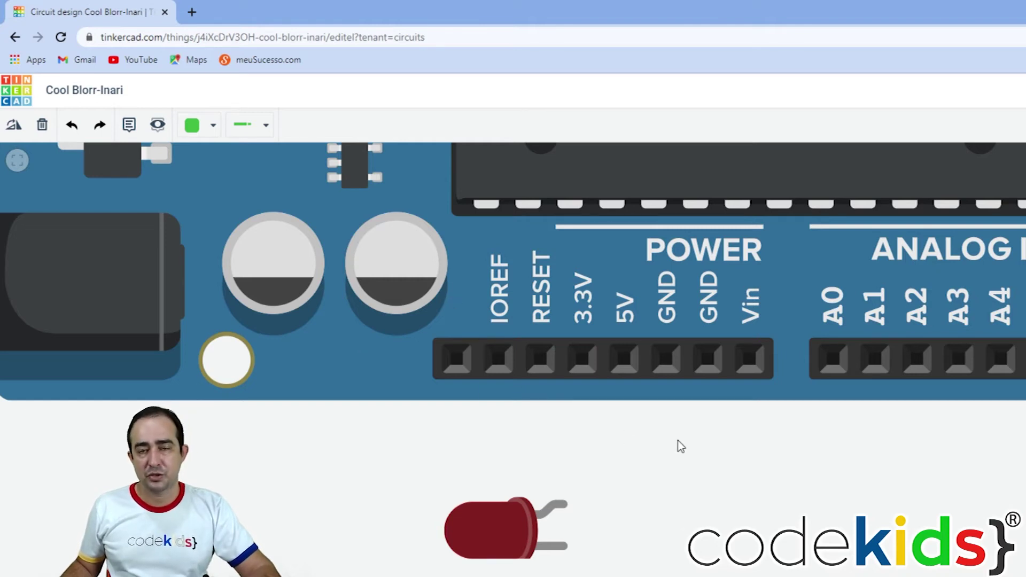
# Set the wire colour to red and wire the bent leg of the LED below the board to the Arduino's 5V pin.
pyautogui.click(206, 129)
pyautogui.click(229, 204)
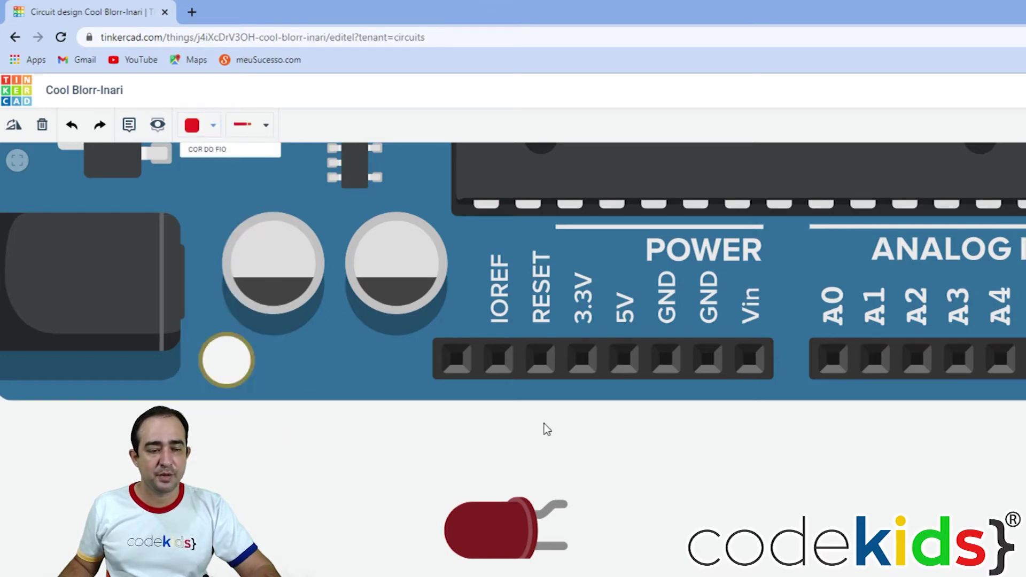
pyautogui.click(566, 505)
pyautogui.click(618, 503)
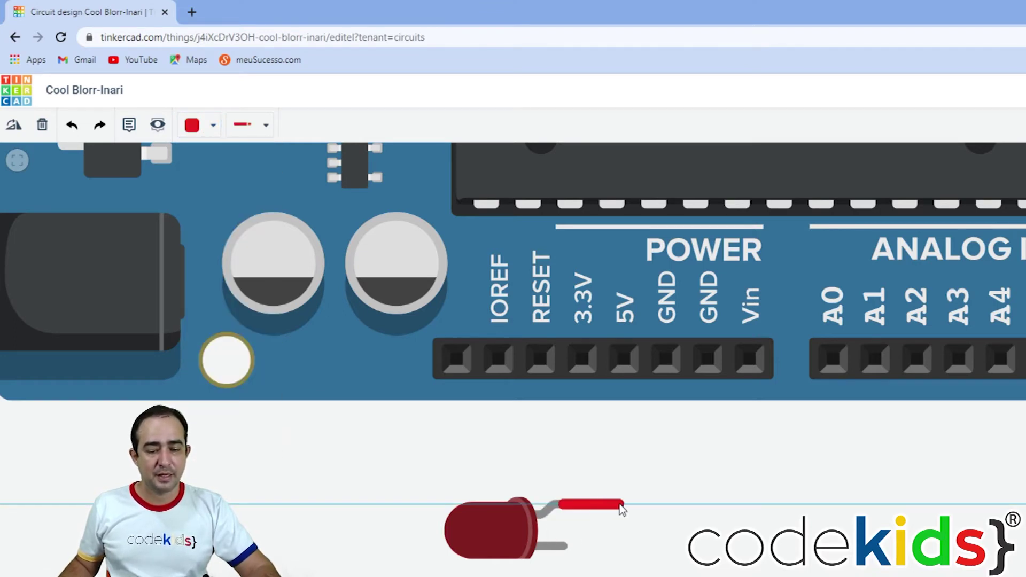
pyautogui.click(624, 359)
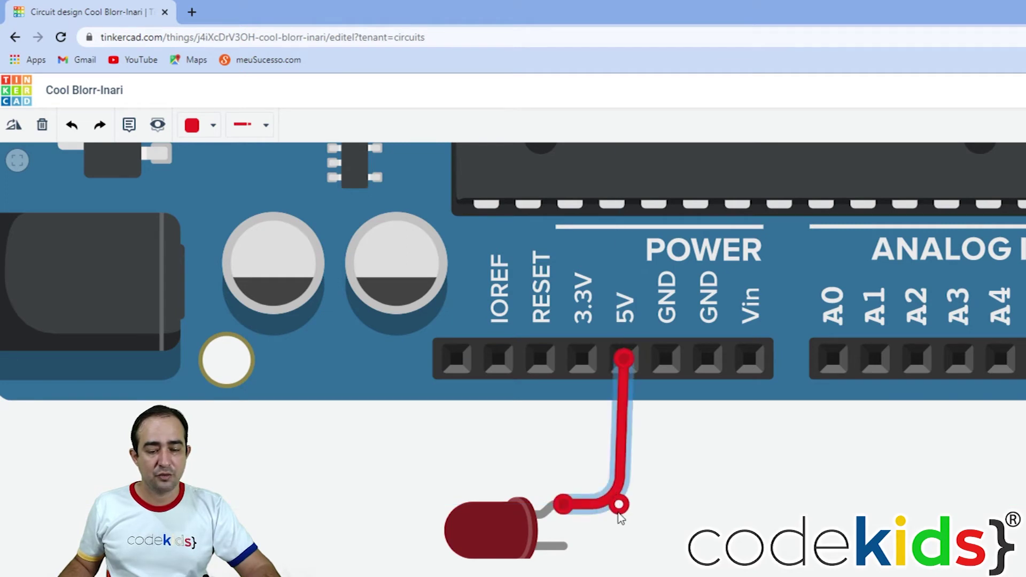